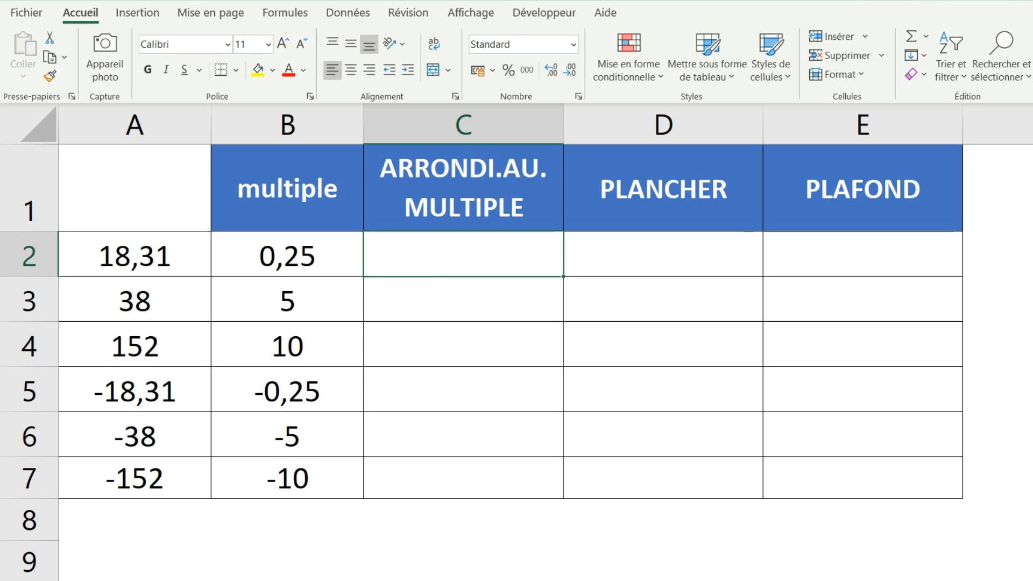
Step: Start an ARRONDI.AU.MULTIPLE formula in C2 with A2 as the number and 0,25 as the multiple
{"action": "type", "text": "=ARRONDI"}
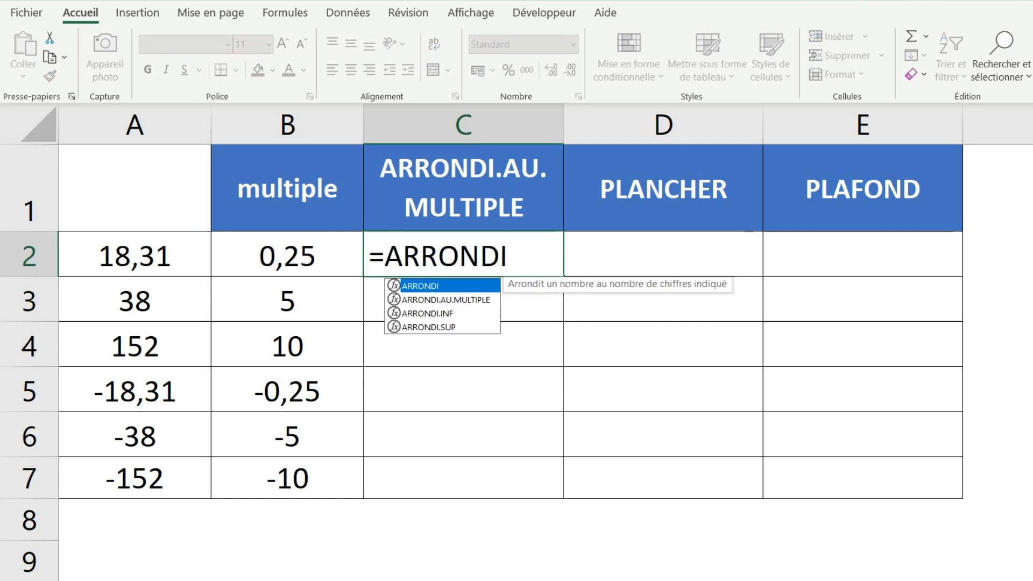
{"action": "type", "text": ".AU"}
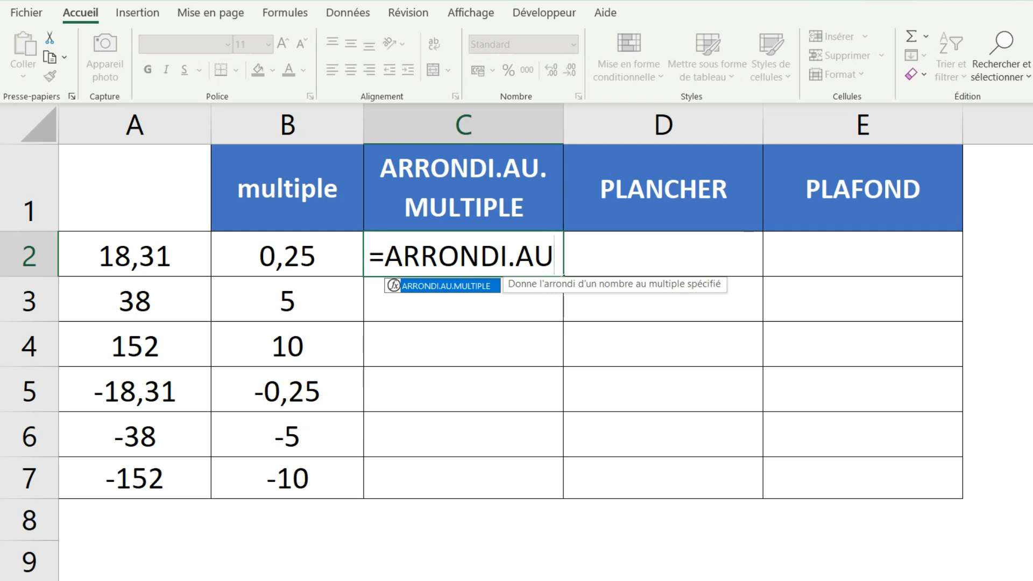
{"action": "key", "text": "Tab"}
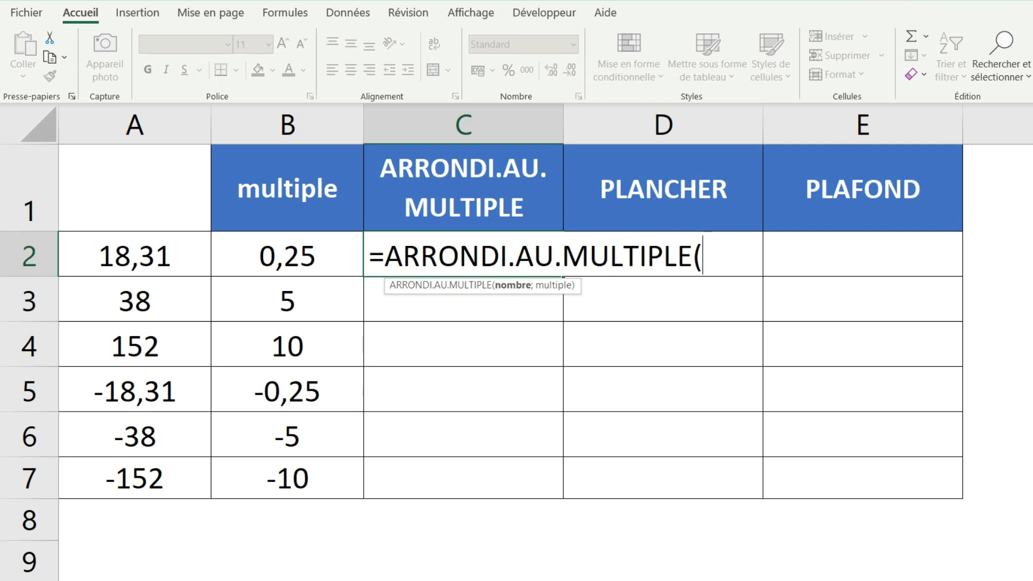
{"action": "left_click", "coordinate": [151, 256]}
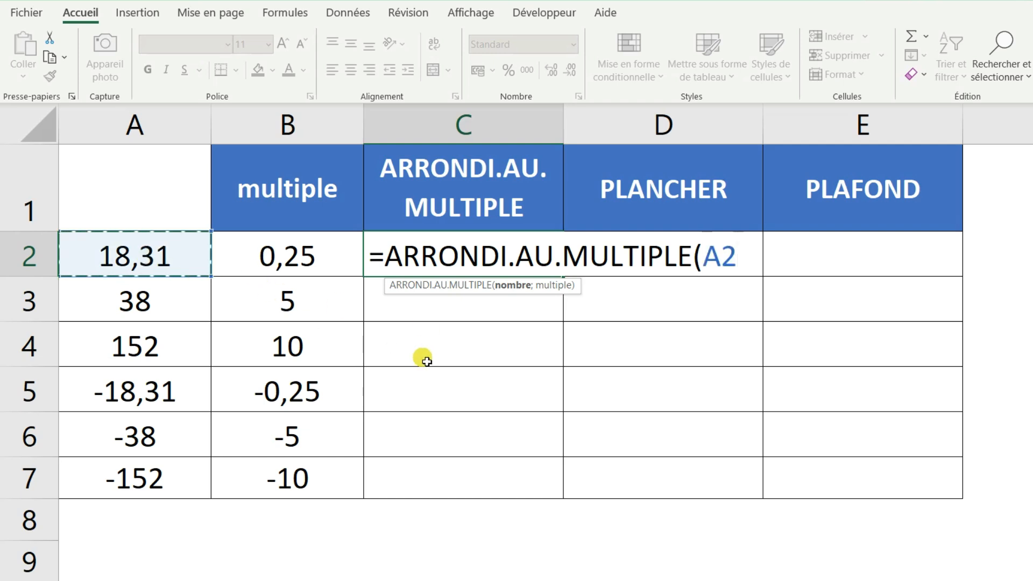
{"action": "type", "text": ";"}
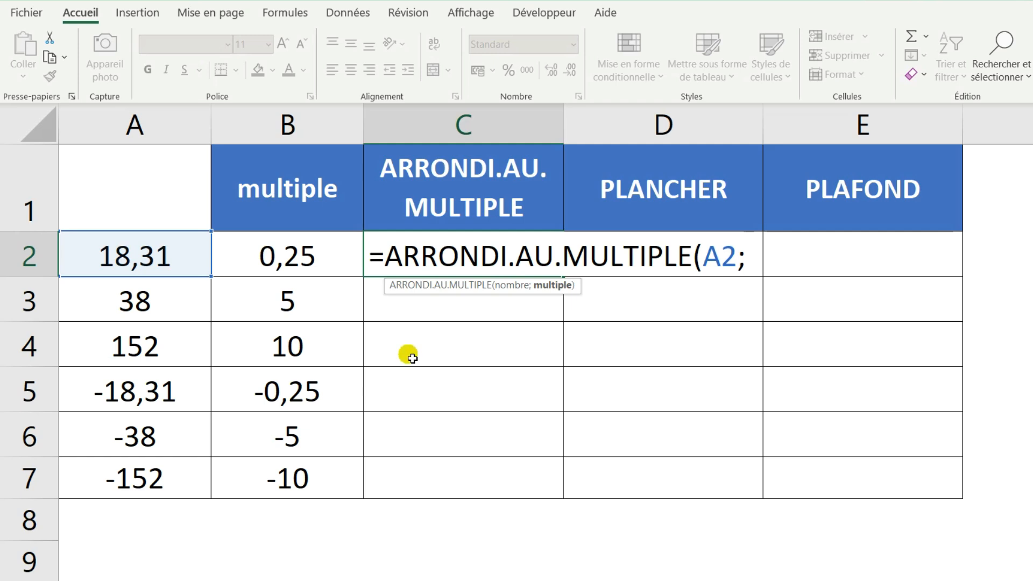
{"action": "type", "text": "0,25"}
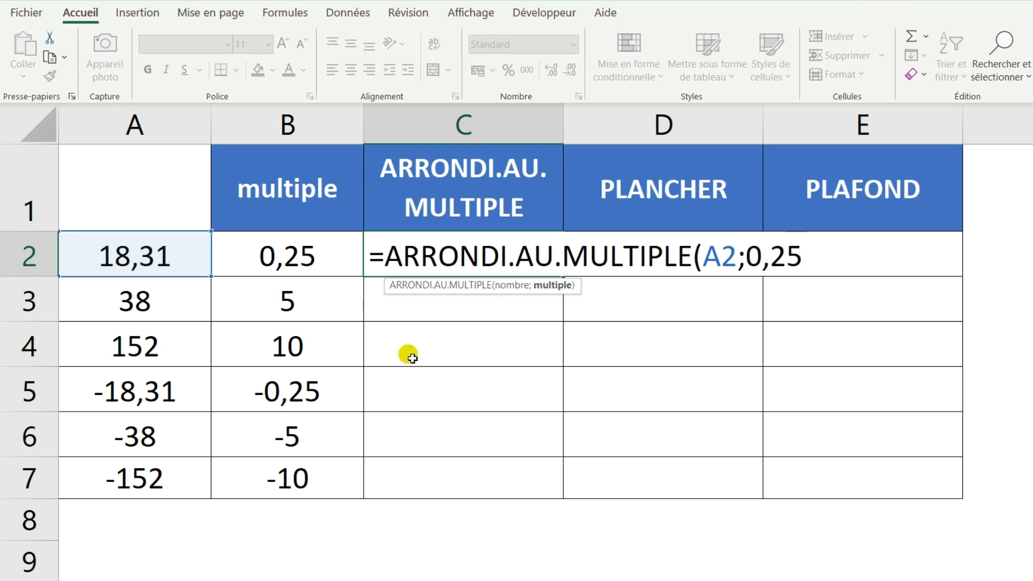
Step: Replace the multiple in the C2 formula with a reference to B2, complete it and fill it down to C7
{"action": "key", "text": "BackSpace"}
{"action": "key", "text": "BackSpace"}
{"action": "key", "text": "BackSpace"}
{"action": "key", "text": "BackSpace"}
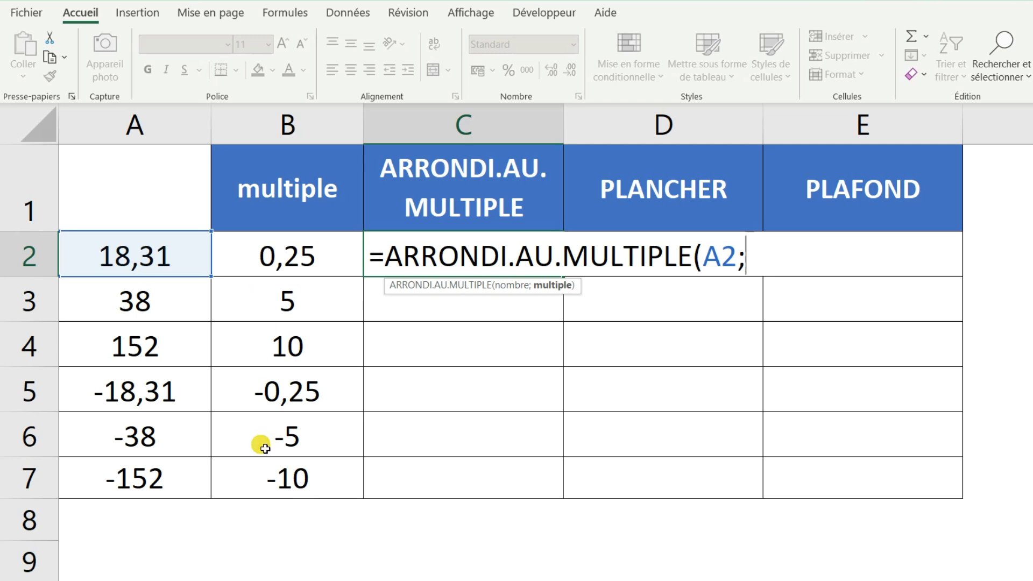
{"action": "left_click", "coordinate": [305, 251]}
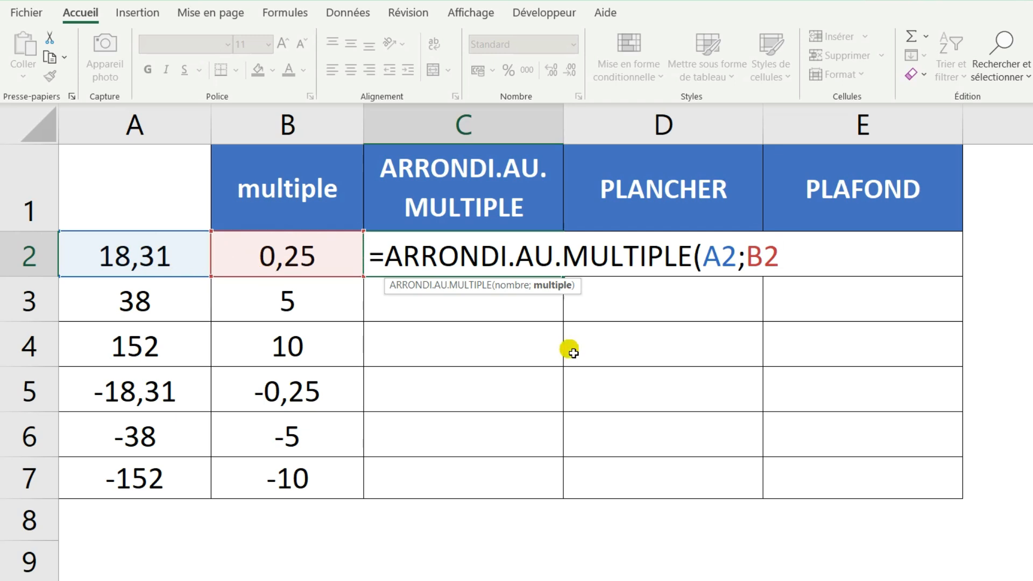
{"action": "type", "text": ")"}
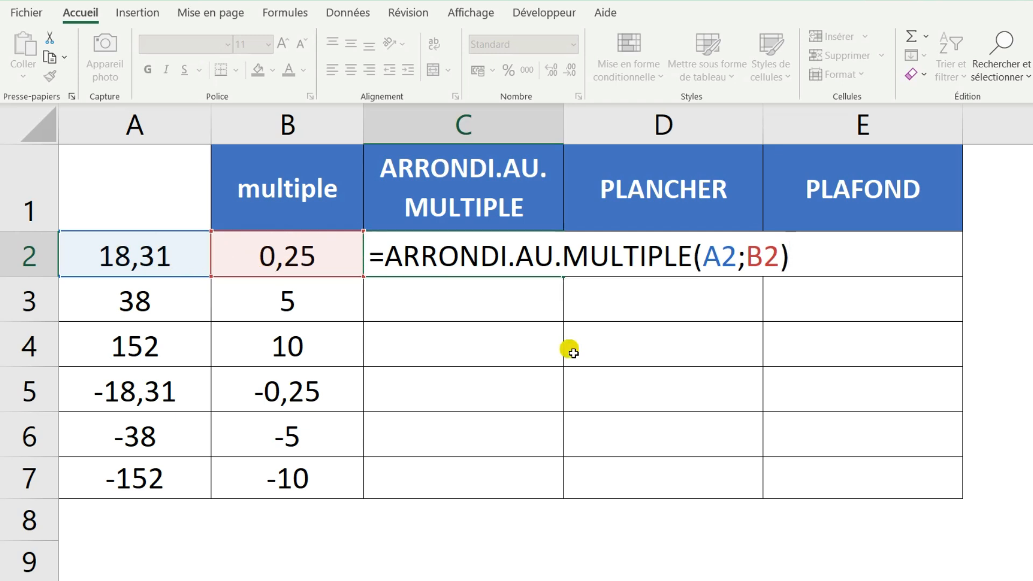
{"action": "key", "text": "Return"}
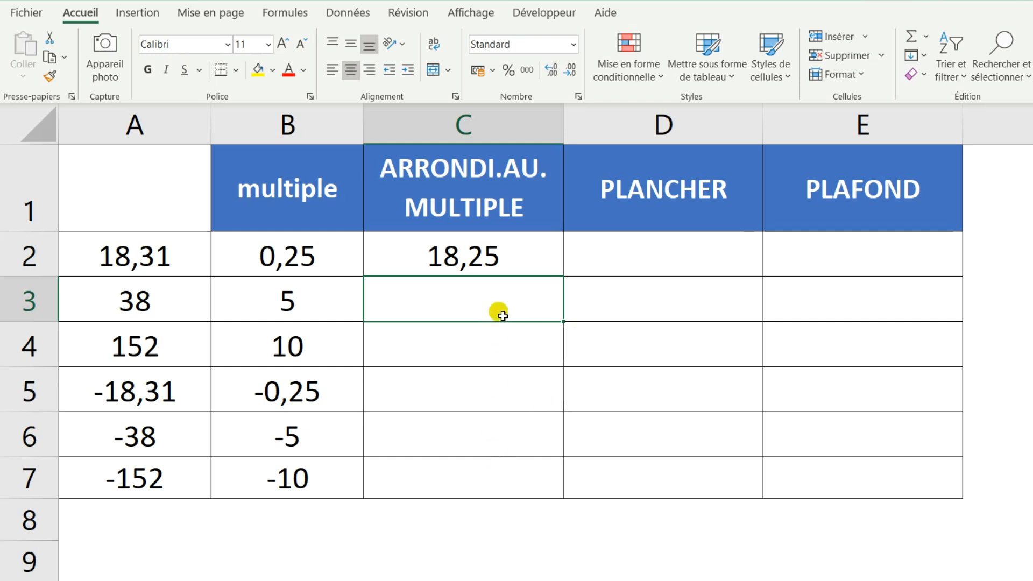
{"action": "left_click", "coordinate": [533, 253]}
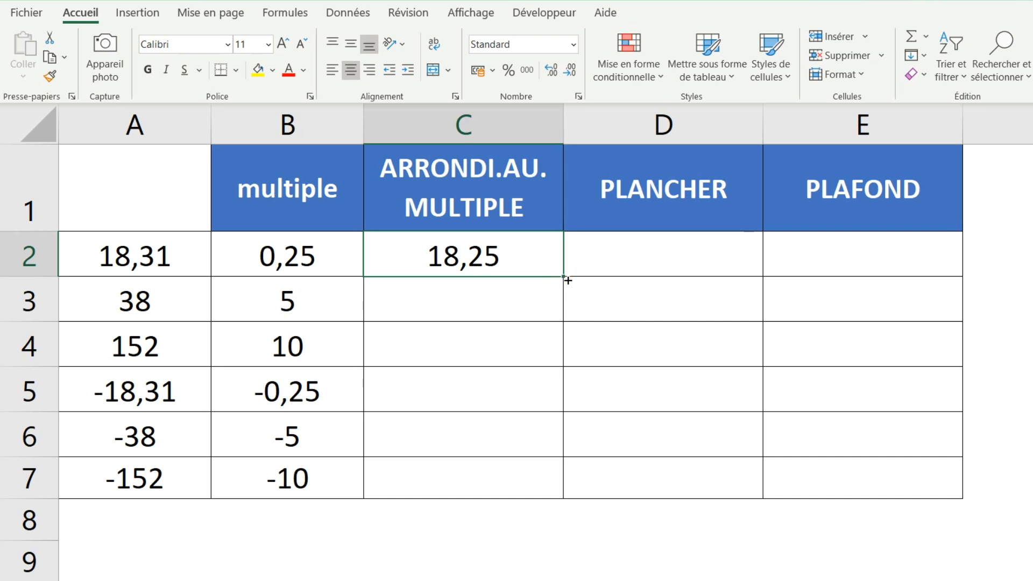
{"action": "double_click", "coordinate": [568, 280]}
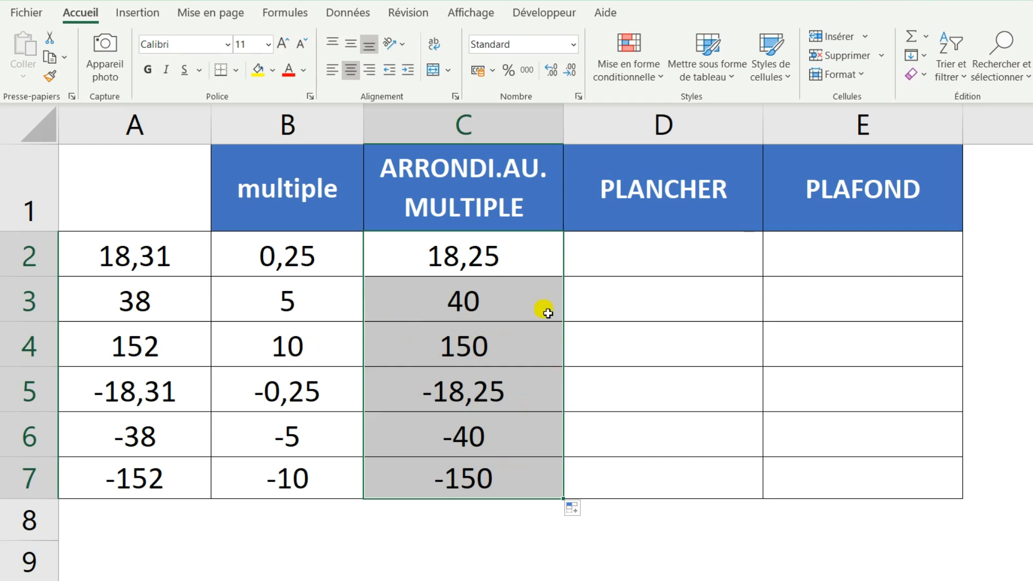
Step: Compare the numbers and multiples in rows 3, 4 and 6 with their rounded results in column C
{"action": "left_click", "coordinate": [329, 297]}
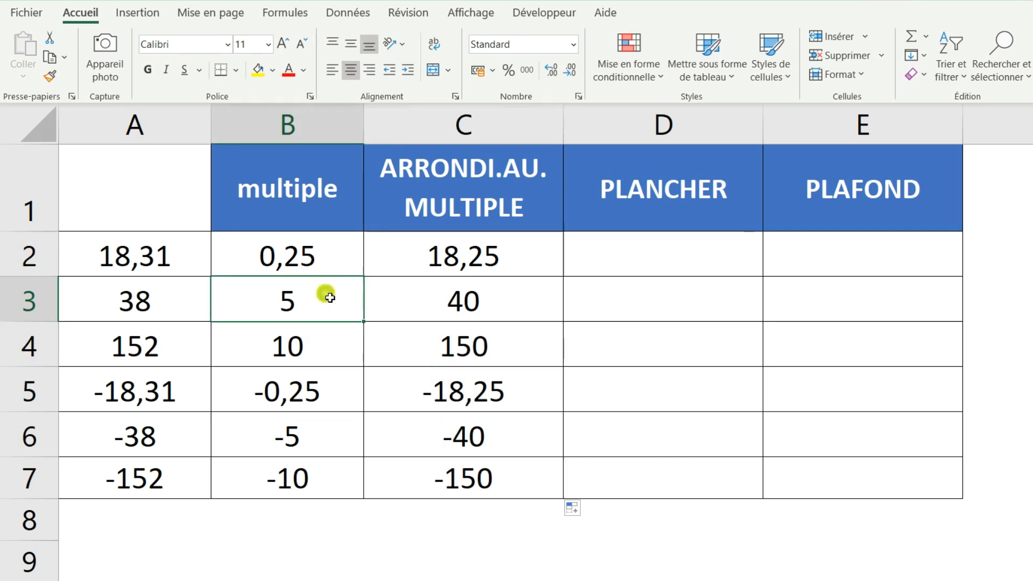
{"action": "left_click", "coordinate": [146, 299]}
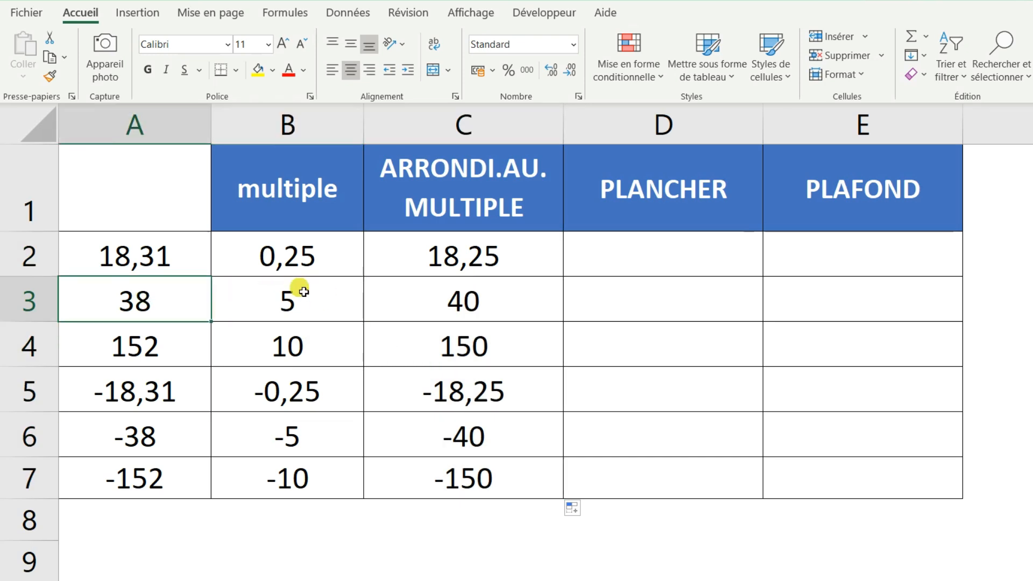
{"action": "left_click", "coordinate": [453, 314]}
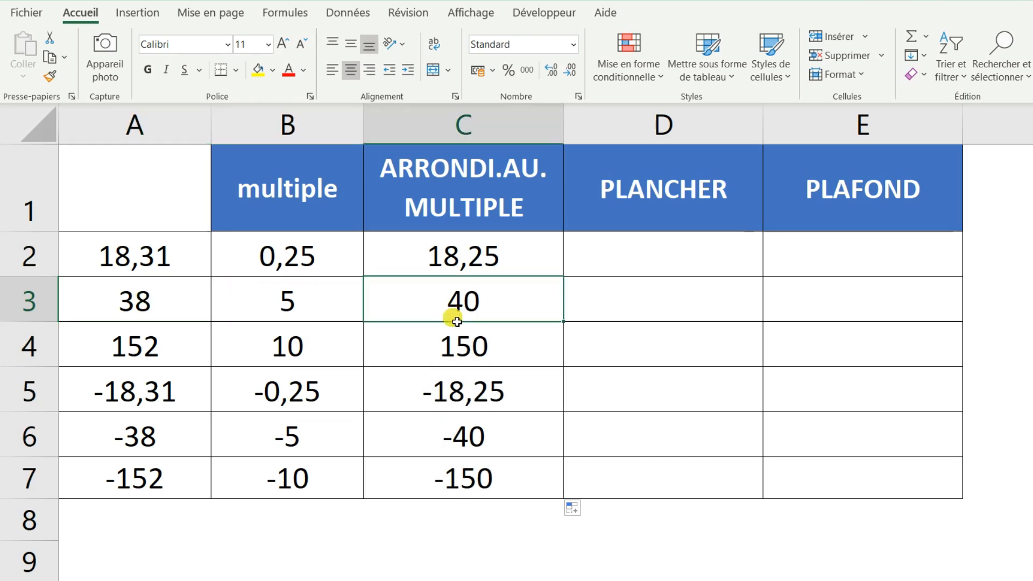
{"action": "left_click", "coordinate": [322, 347]}
{"action": "left_click", "coordinate": [149, 337]}
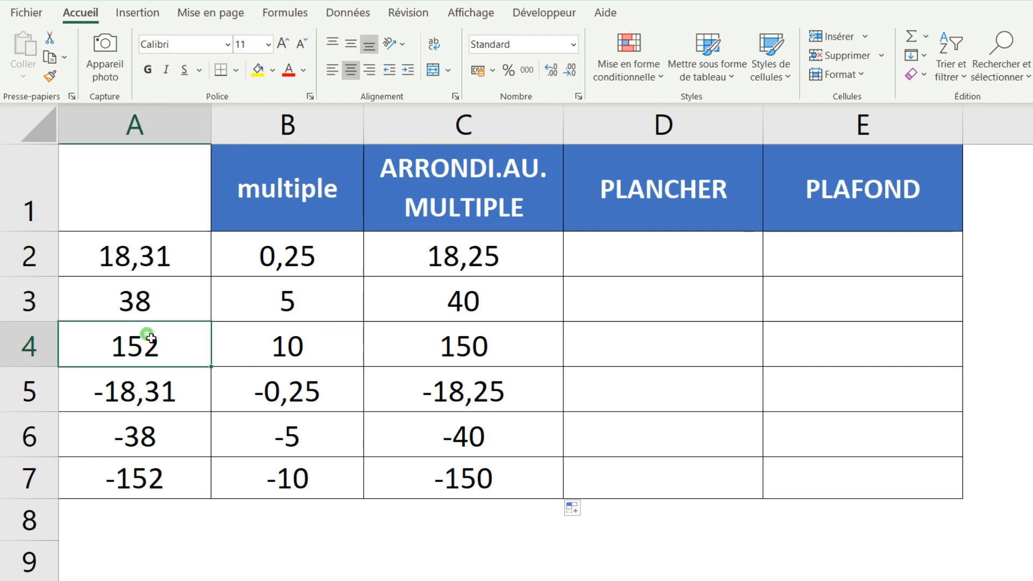
{"action": "left_click", "coordinate": [463, 343]}
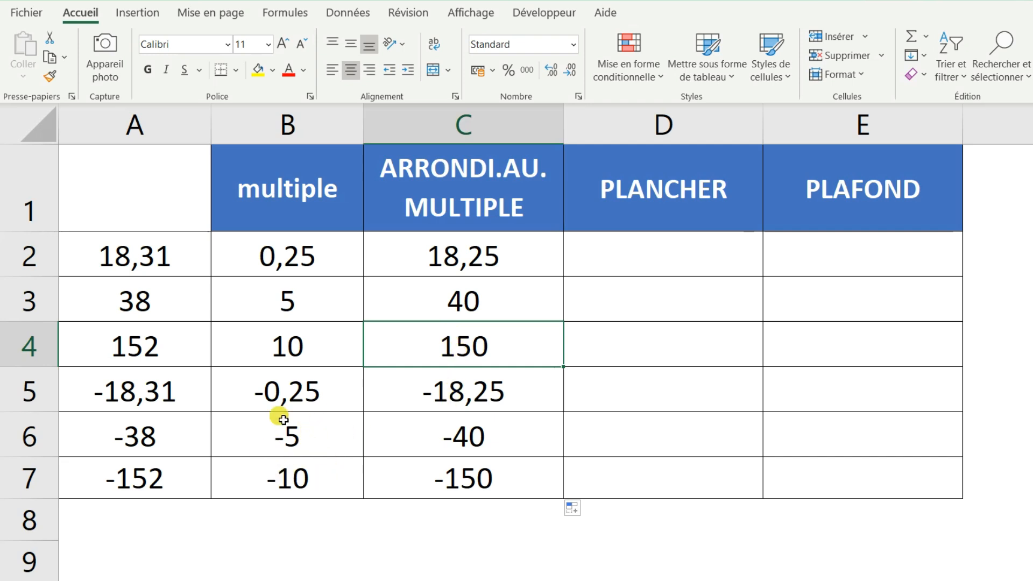
{"action": "left_click", "coordinate": [146, 432]}
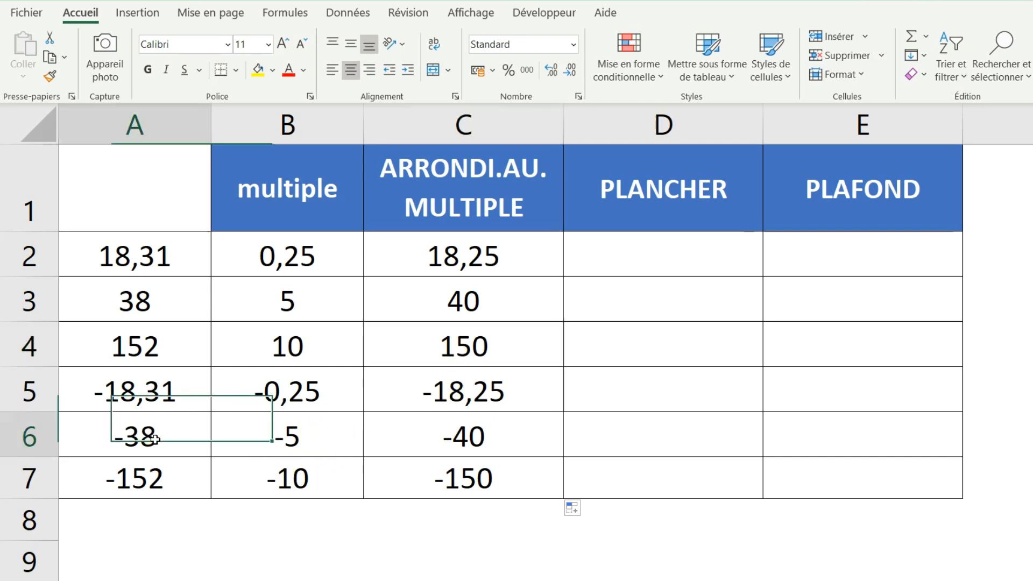
{"action": "left_click", "coordinate": [456, 438]}
{"action": "left_click", "coordinate": [525, 344]}
Step: Enter =PLANCHER(A2;B2) in D2 and fill the formula down to D7
{"action": "left_click", "coordinate": [616, 261]}
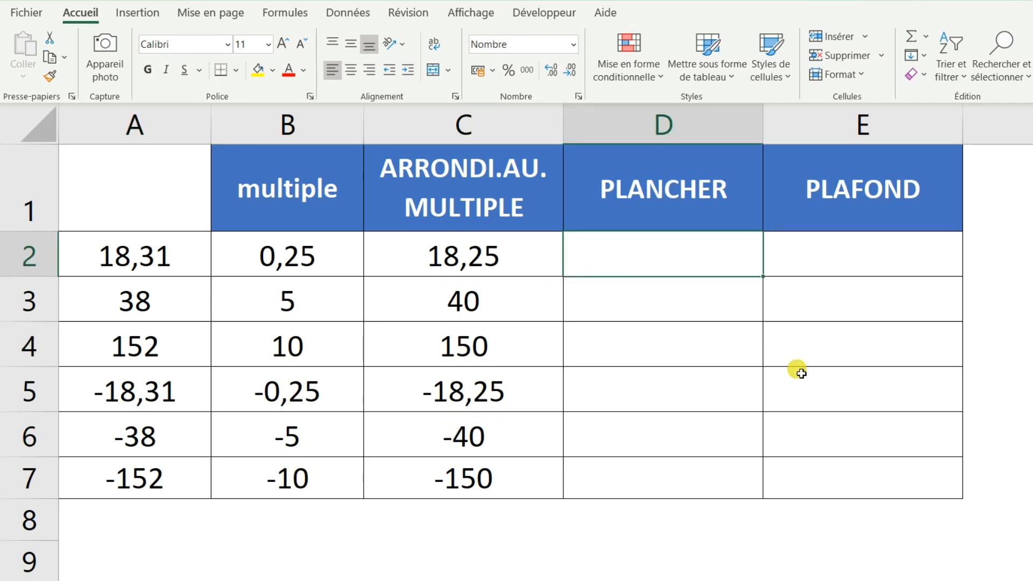
{"action": "type", "text": "=P"}
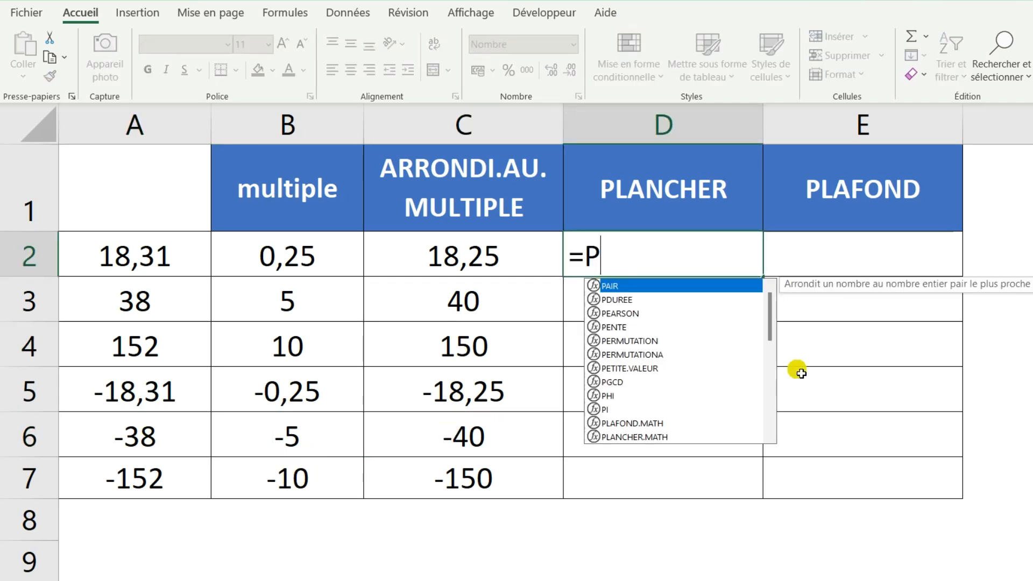
{"action": "type", "text": "LANCHER("}
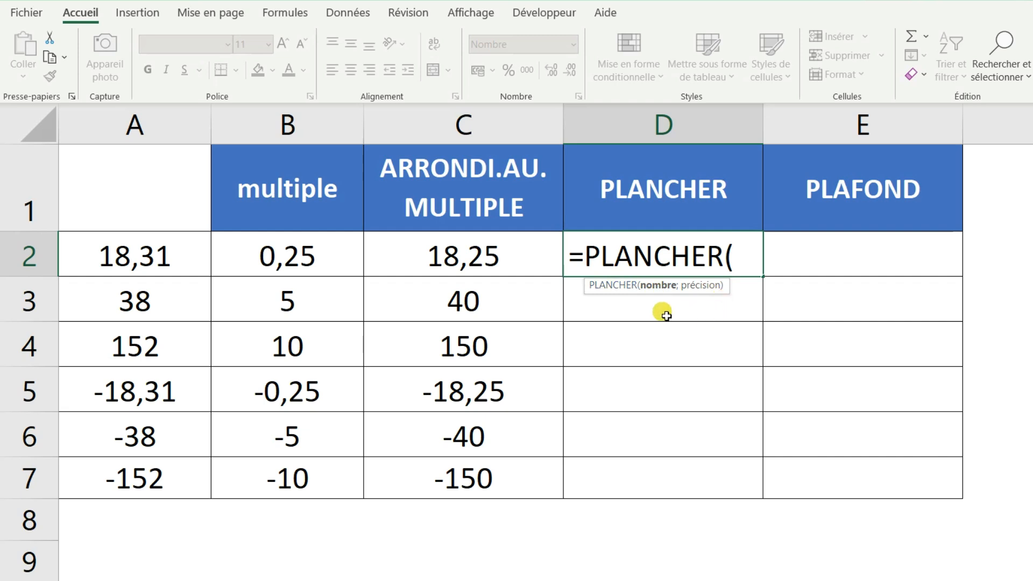
{"action": "left_click", "coordinate": [156, 268]}
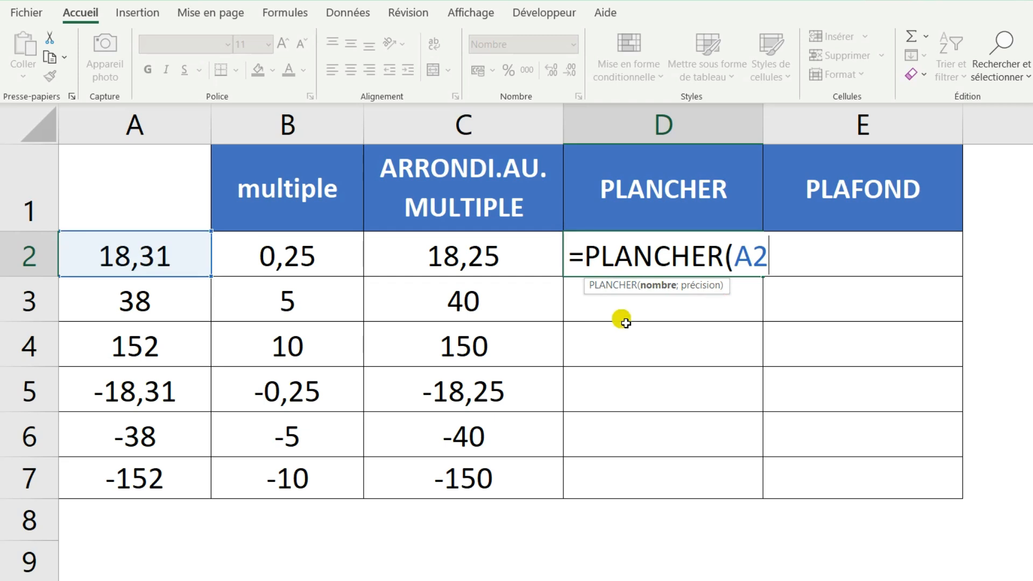
{"action": "type", "text": ";"}
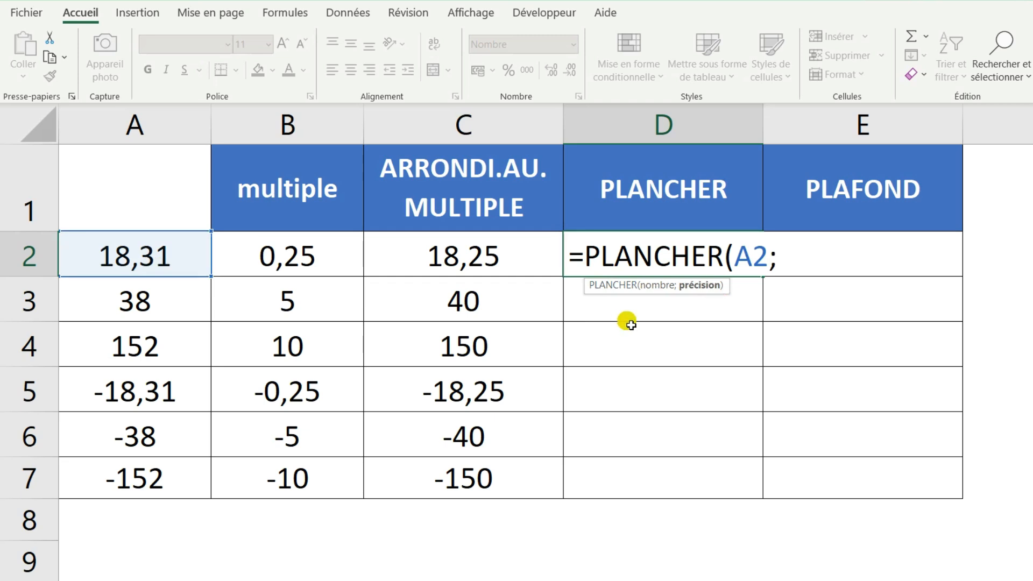
{"action": "left_click", "coordinate": [333, 261]}
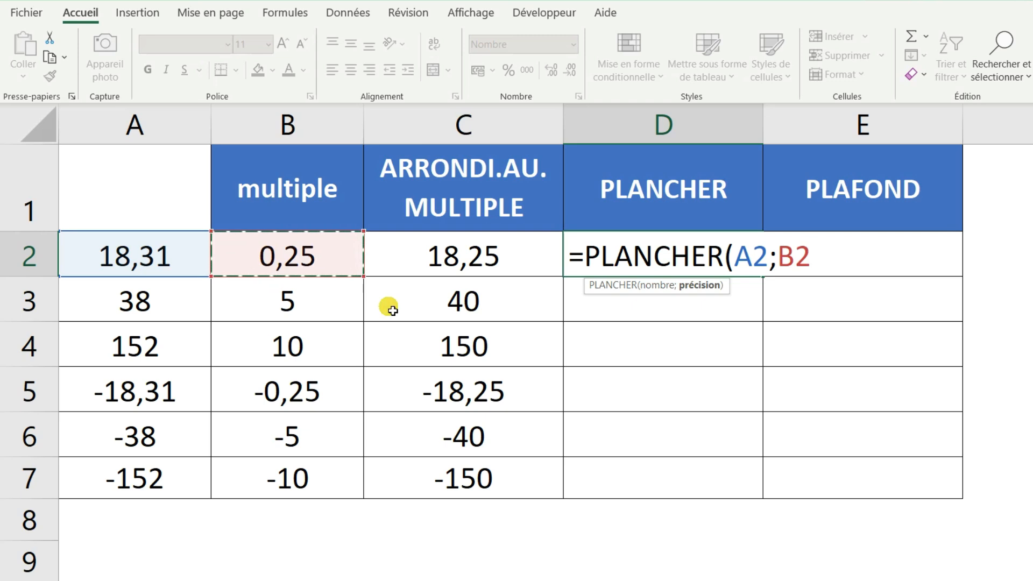
{"action": "type", "text": ")"}
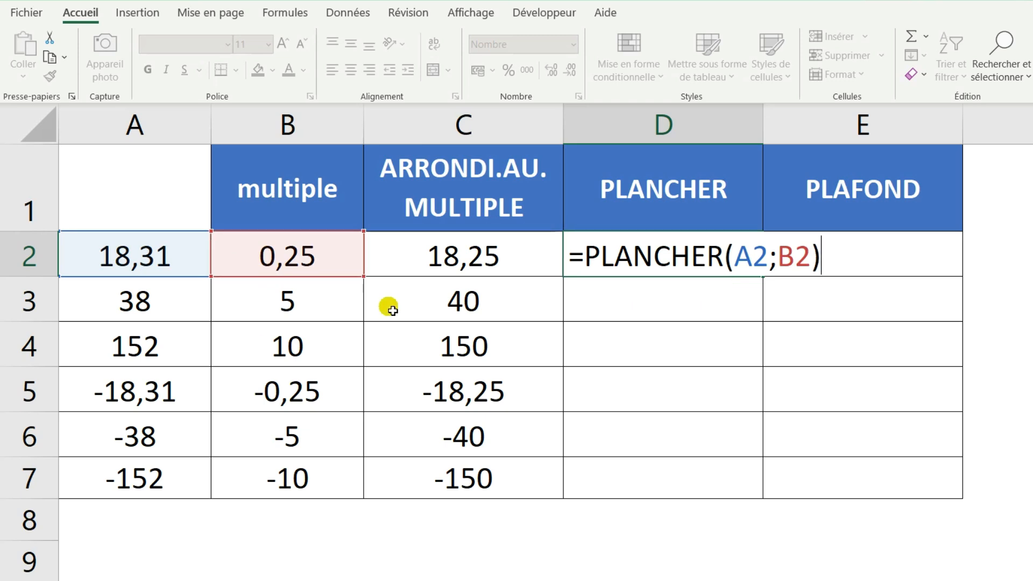
{"action": "key", "text": "Return"}
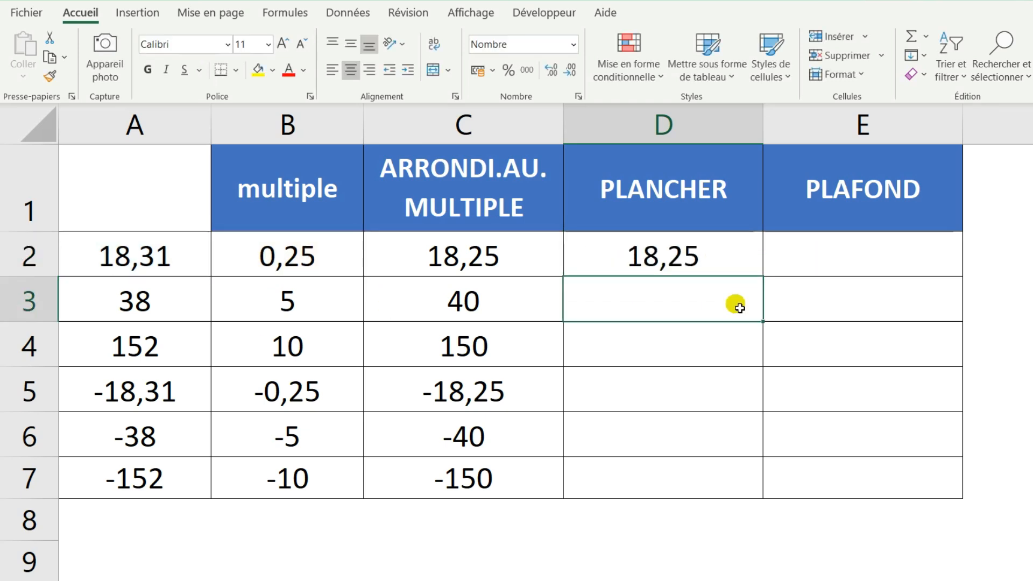
{"action": "left_click", "coordinate": [745, 260]}
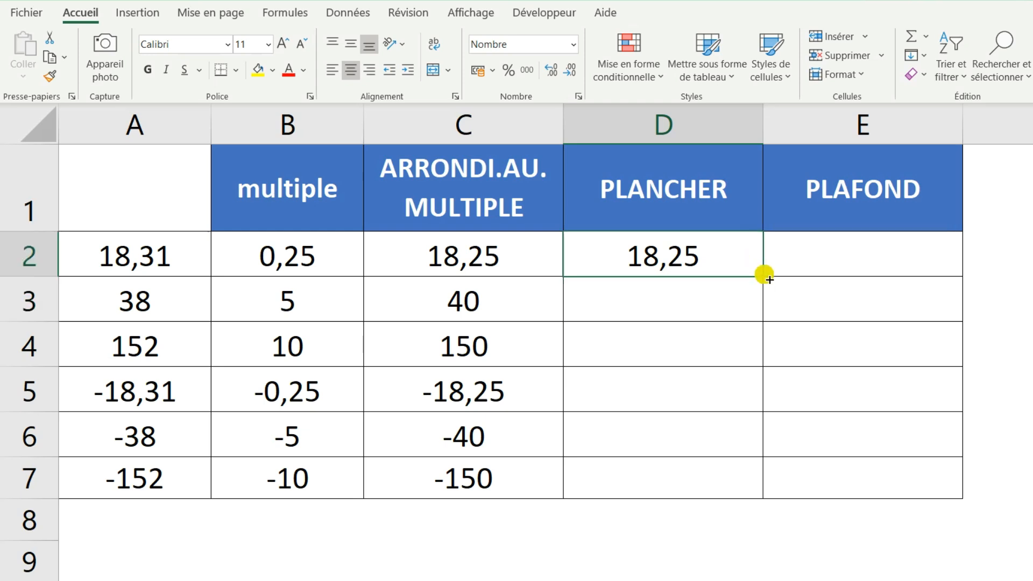
{"action": "double_click", "coordinate": [764, 276]}
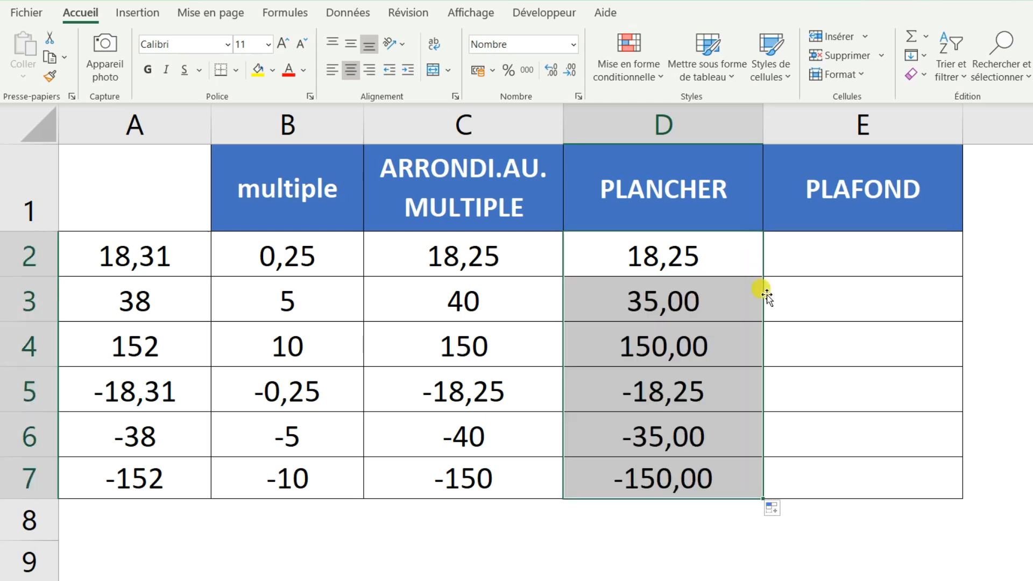
Step: Enter =PLAFOND(A2;B2) in E2 to round the number up to the multiple in column B
{"action": "left_click", "coordinate": [861, 262]}
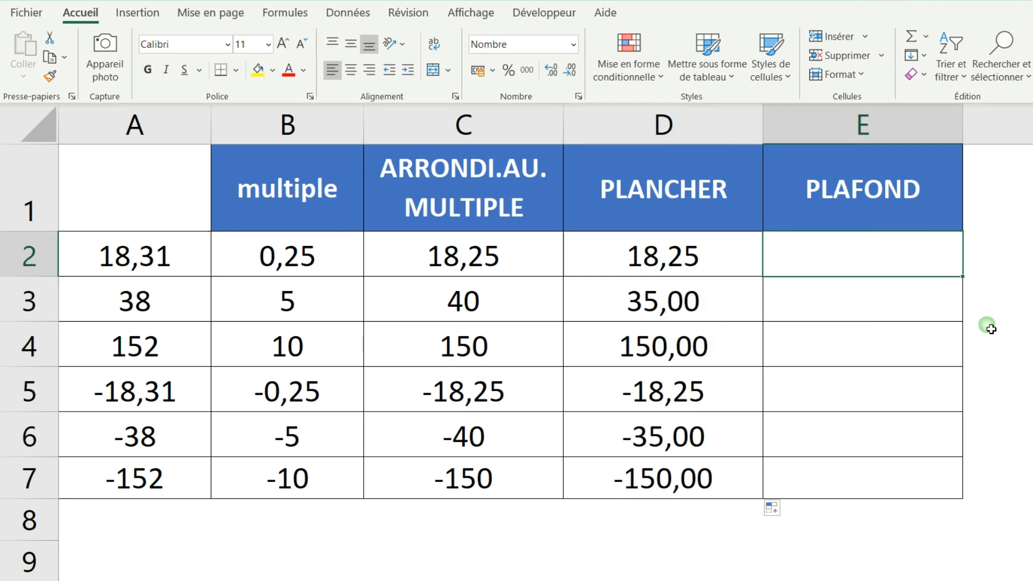
{"action": "type", "text": "=PLAFOND"}
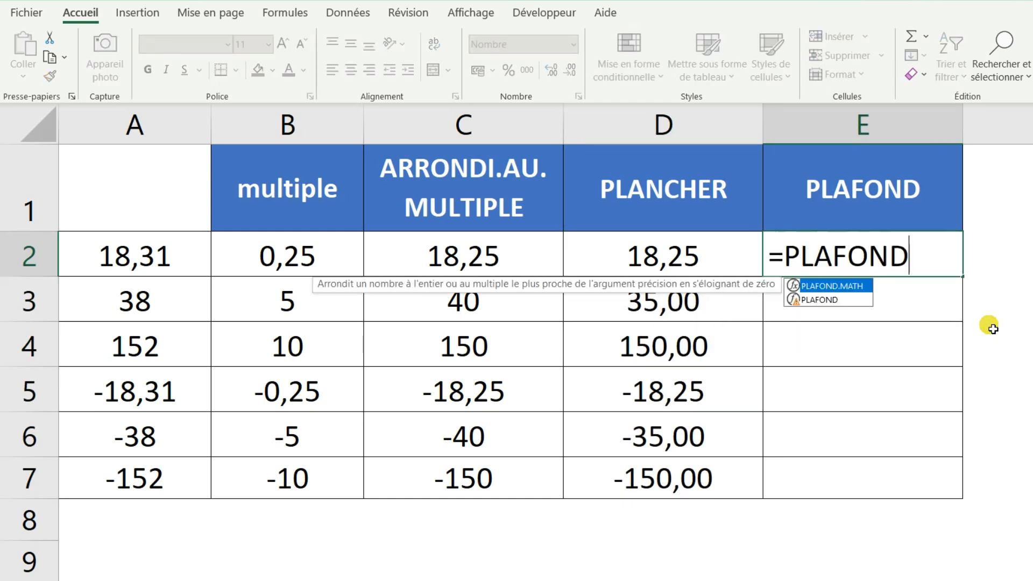
{"action": "type", "text": "("}
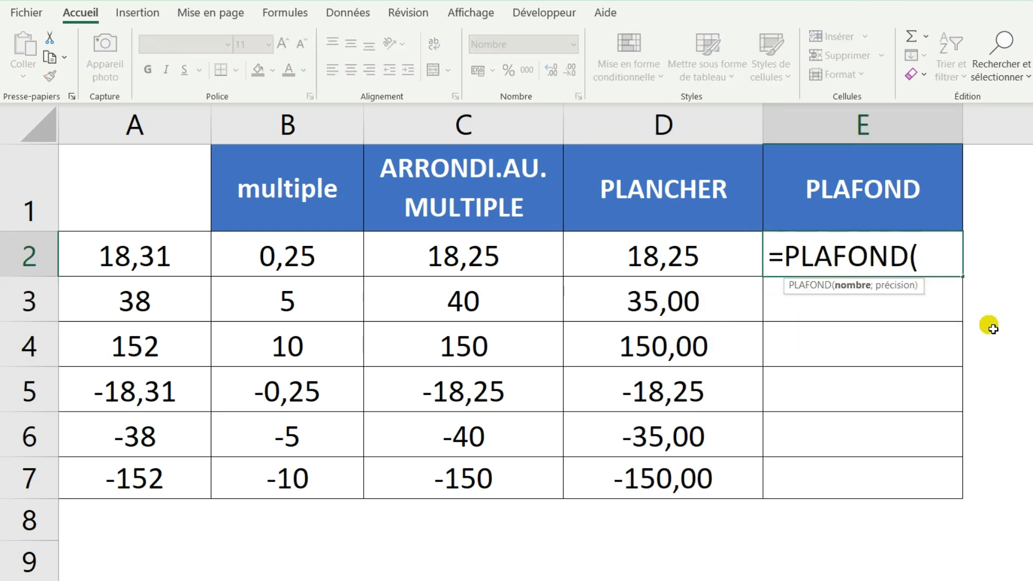
{"action": "left_click", "coordinate": [185, 254]}
{"action": "type", "text": ";"}
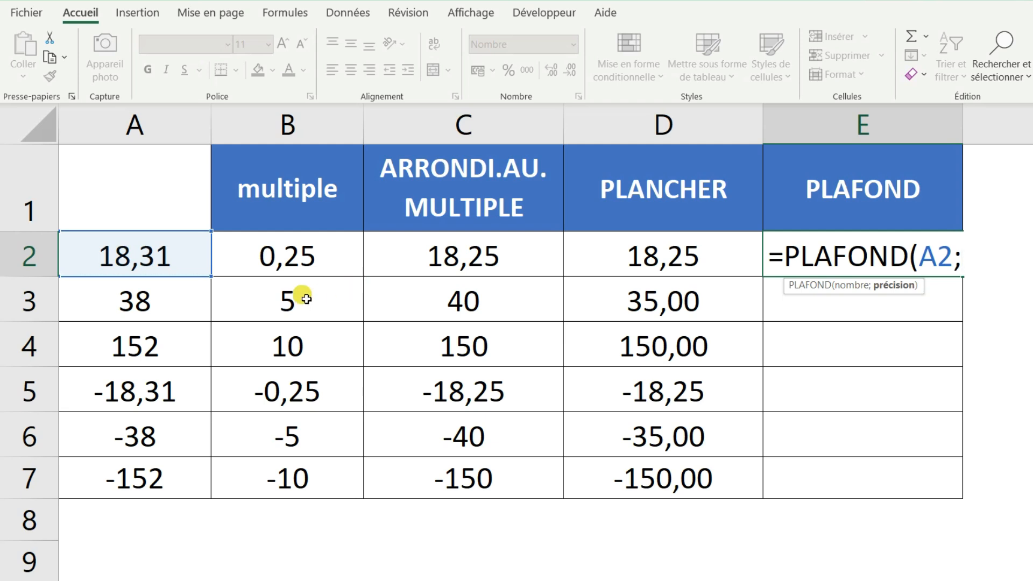
{"action": "left_click", "coordinate": [346, 259]}
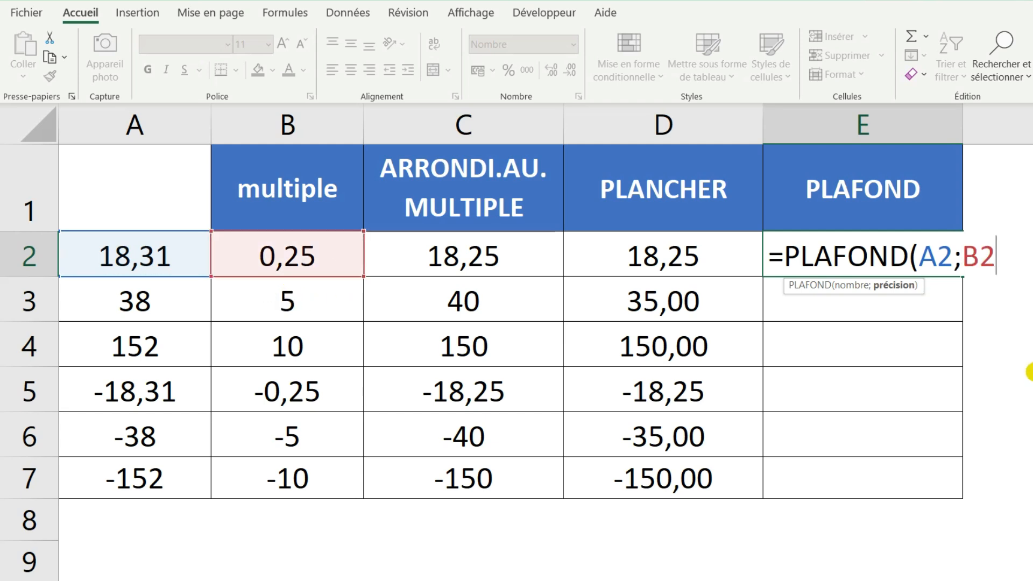
{"action": "type", "text": ")"}
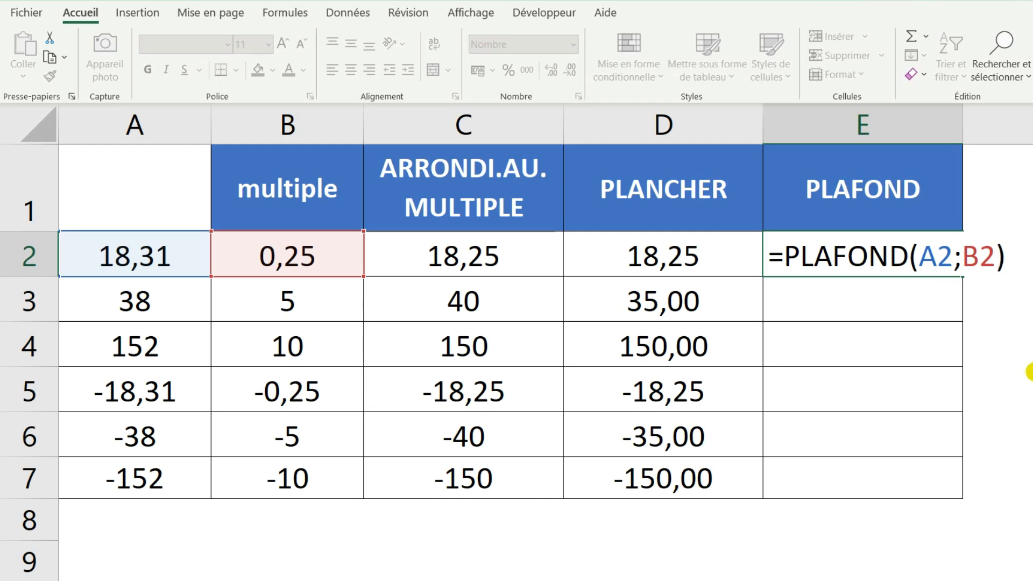
{"action": "key", "text": "Return"}
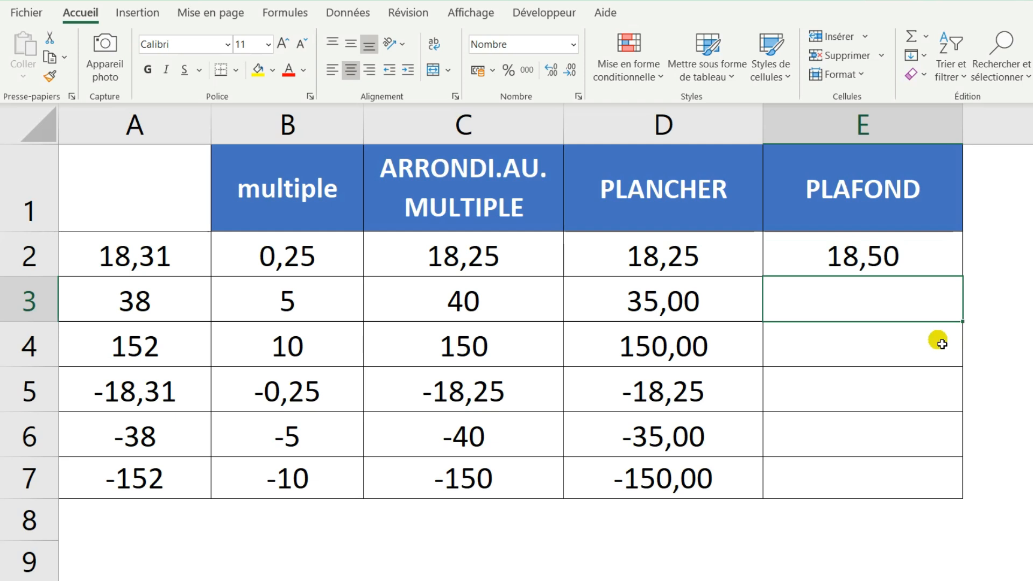
Step: Fill the PLAFOND formula from E2 down to E7
{"action": "left_click", "coordinate": [930, 263]}
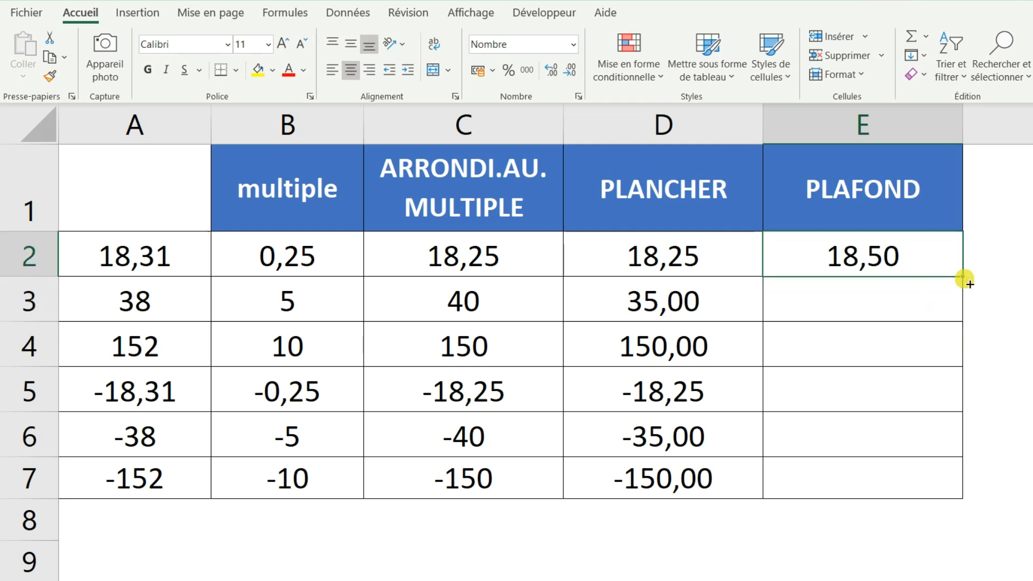
{"action": "double_click", "coordinate": [963, 278]}
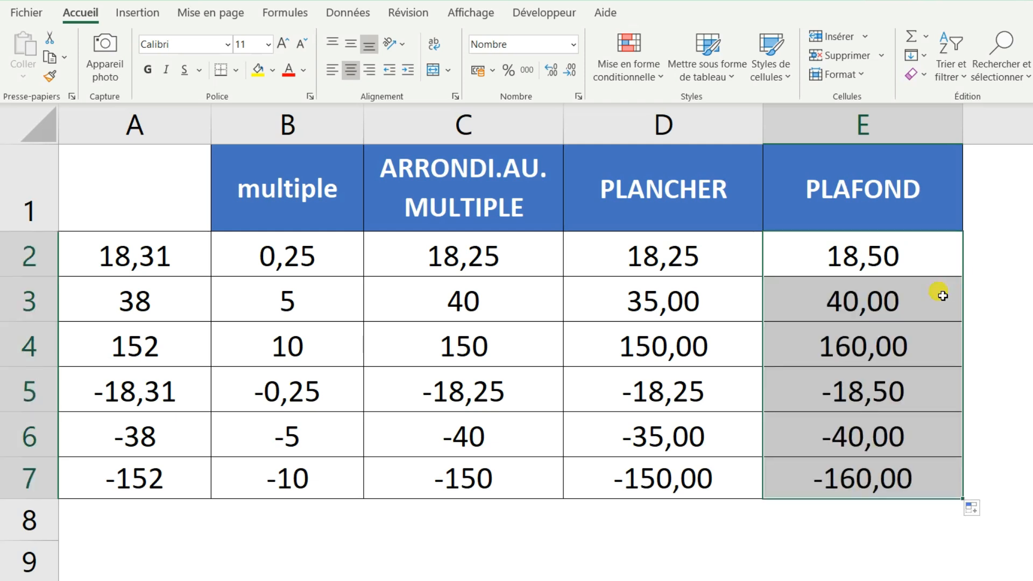
Step: Examine the PLANCHER and PLAFOND results in columns D and E against the numbers and multiples, using rows 3 and 4 as examples
{"action": "left_click_drag", "start_coordinate": [740, 266], "coordinate": [729, 475]}
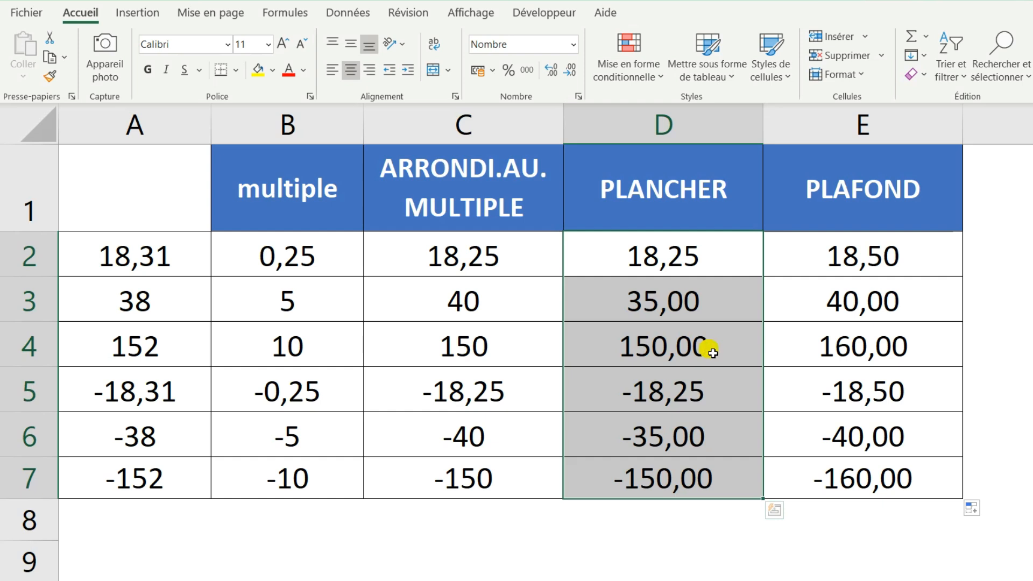
{"action": "left_click_drag", "start_coordinate": [166, 299], "coordinate": [249, 304]}
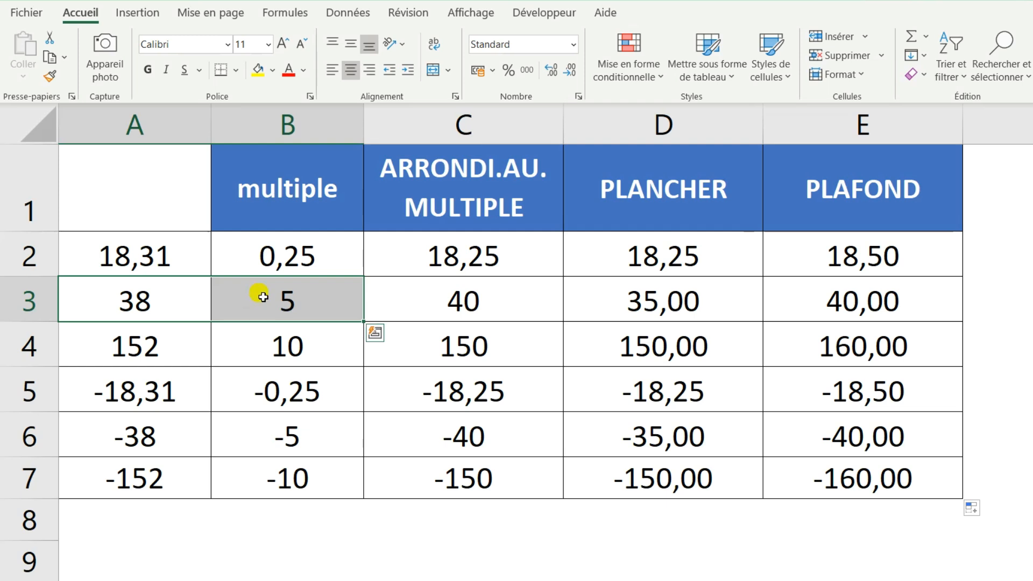
{"action": "left_click", "coordinate": [160, 307]}
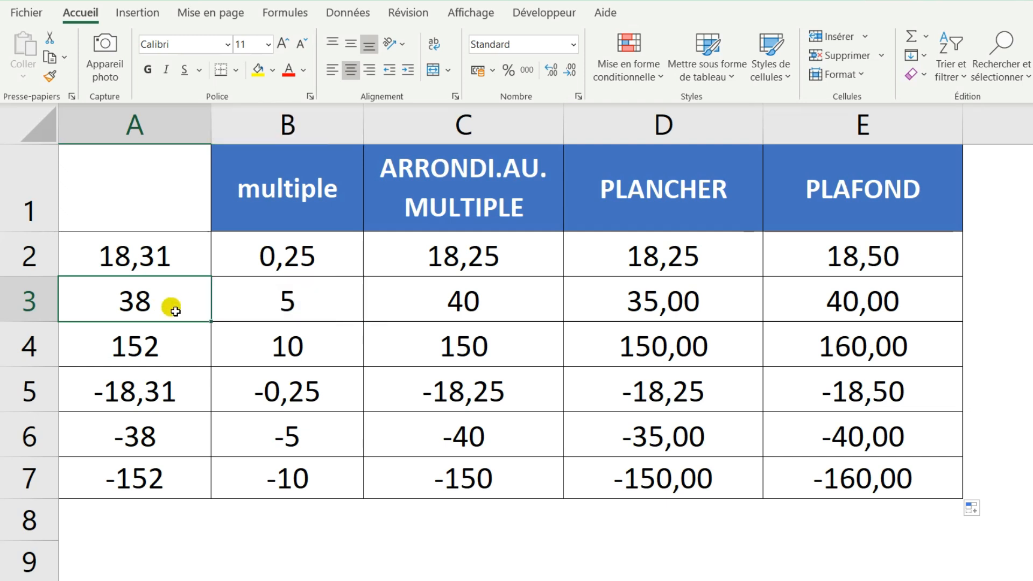
{"action": "left_click", "coordinate": [677, 300]}
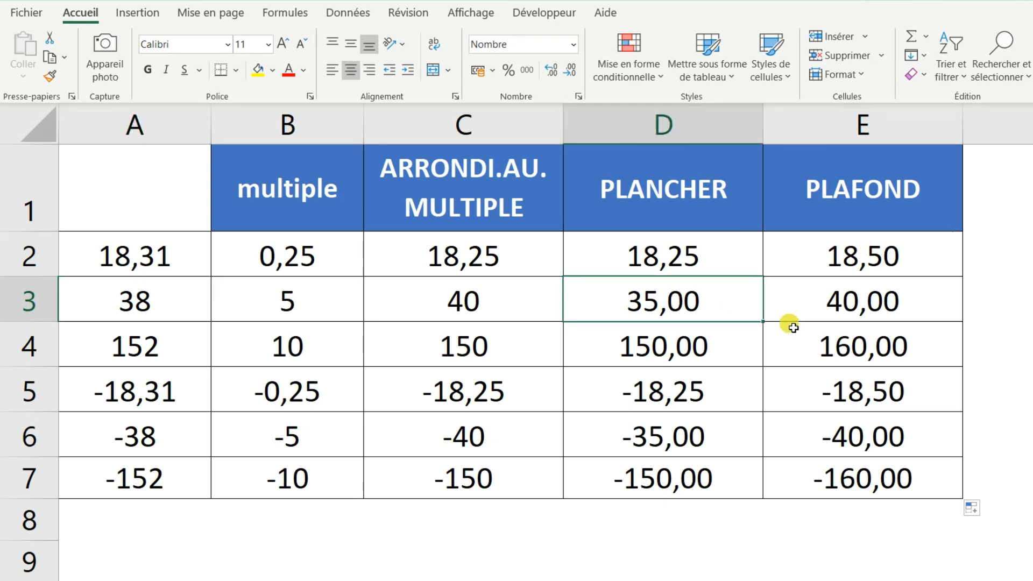
{"action": "left_click_drag", "start_coordinate": [869, 261], "coordinate": [877, 465]}
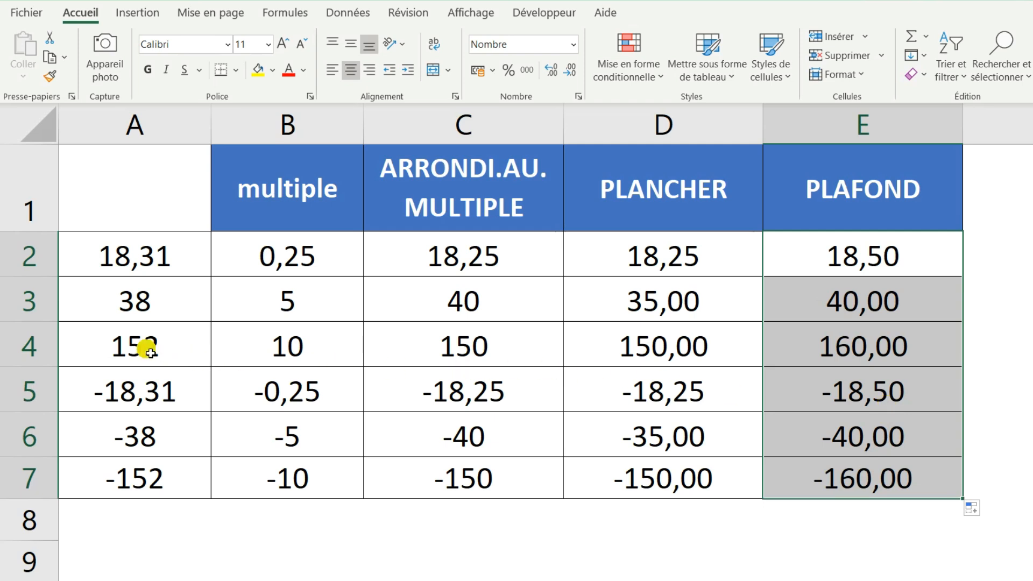
{"action": "left_click_drag", "start_coordinate": [150, 353], "coordinate": [256, 350]}
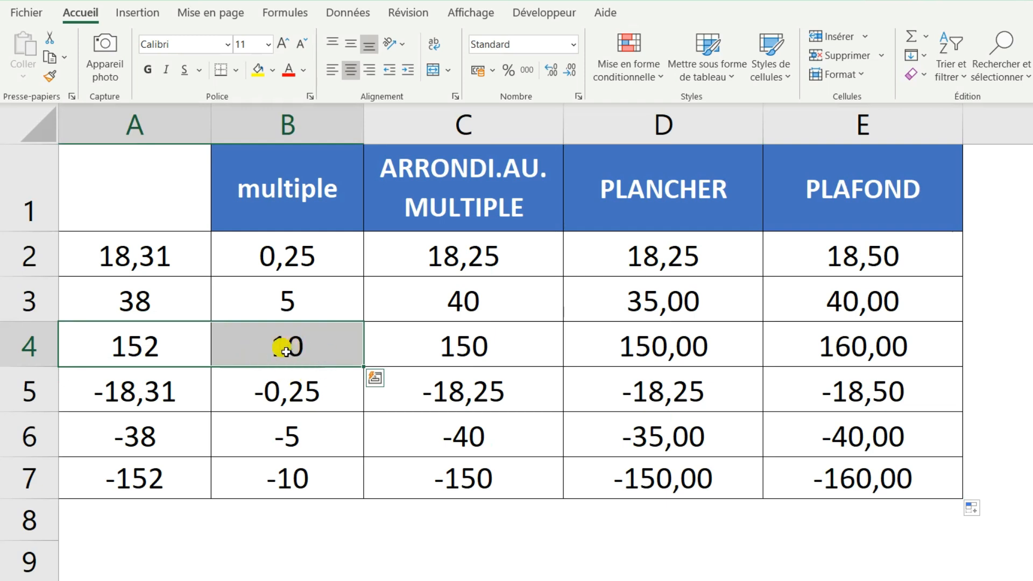
{"action": "left_click", "coordinate": [901, 350]}
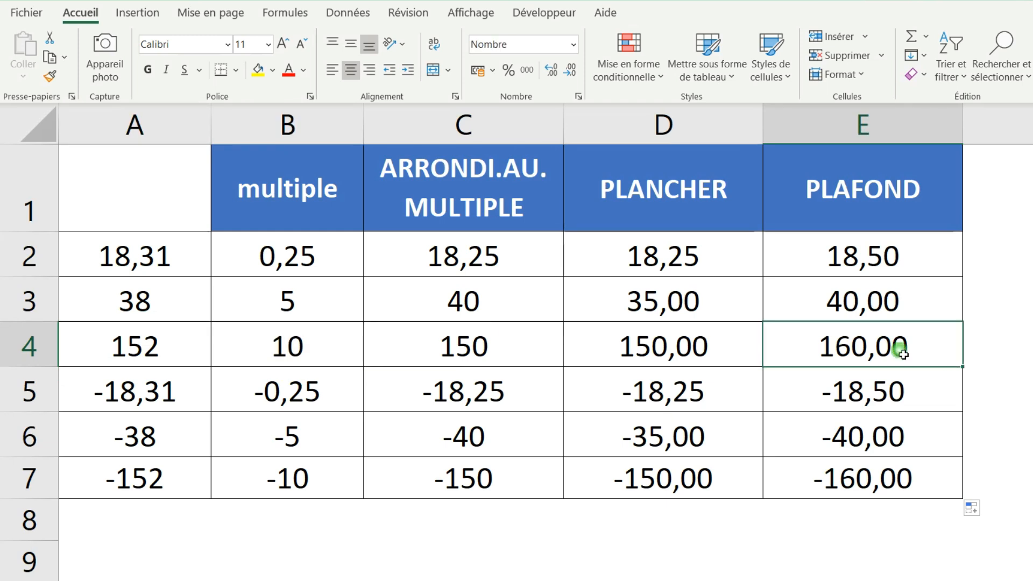